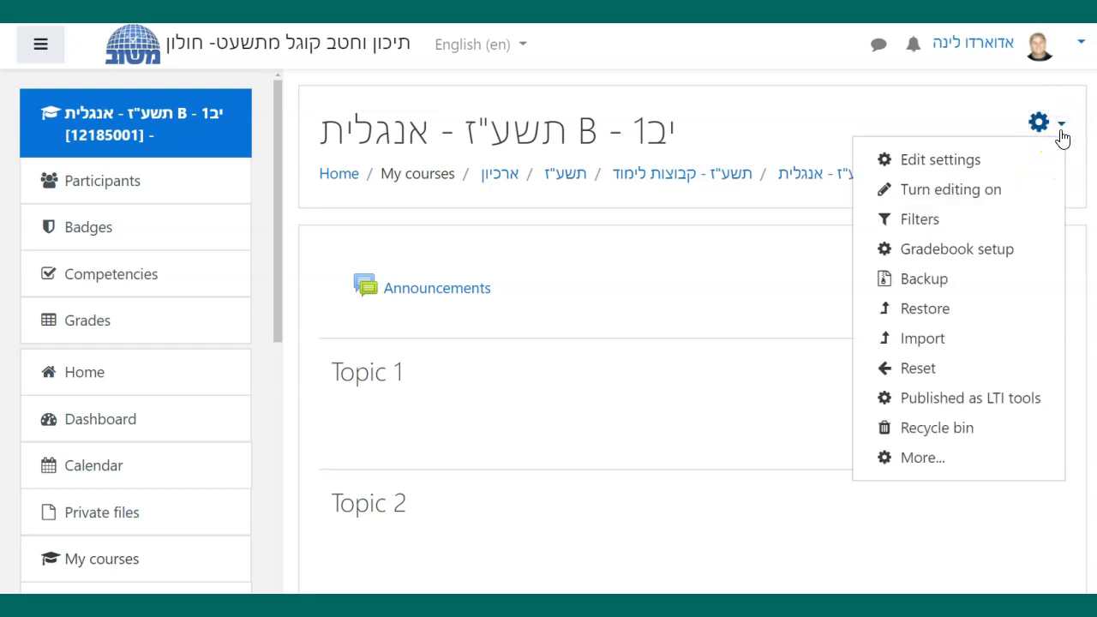
Turn on course editing, hide the side navigation, and select the URL resource for the section containing Announcements
click(965, 191)
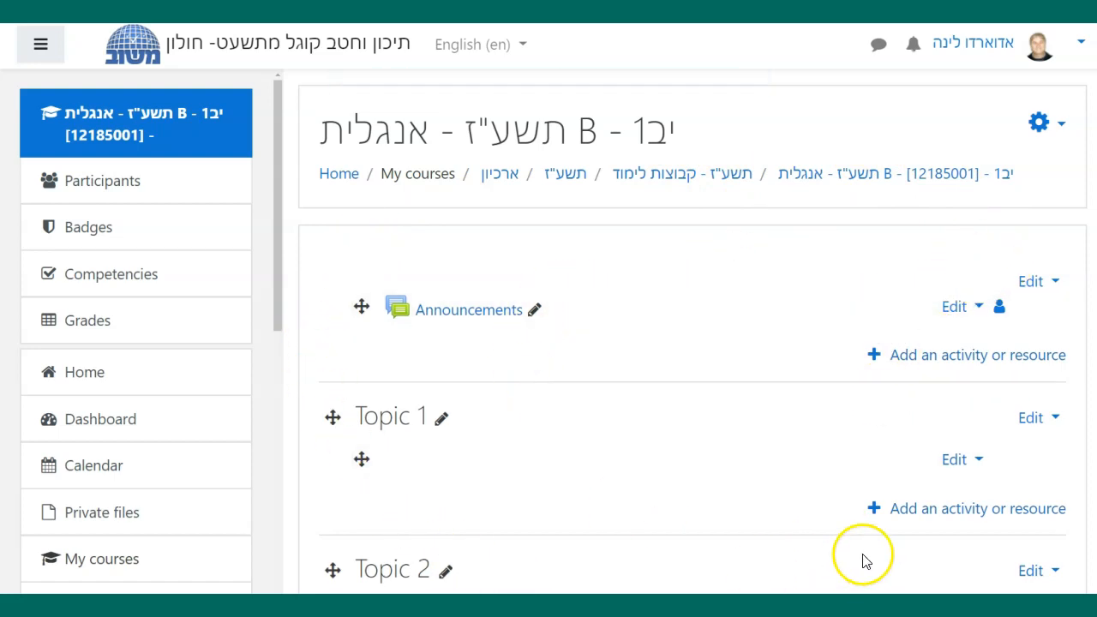
click(41, 44)
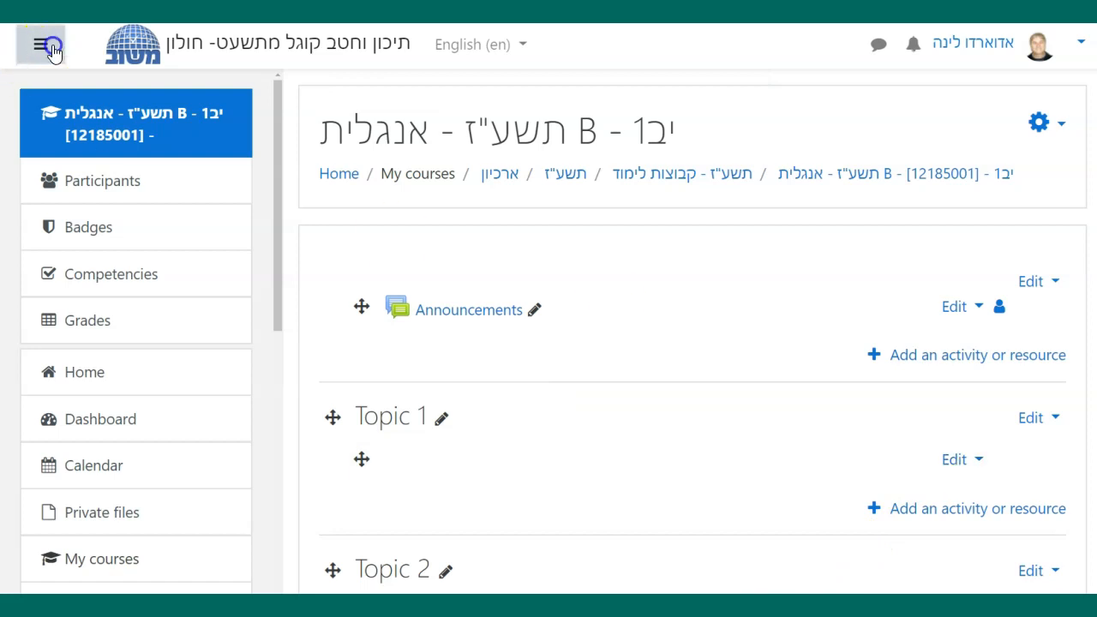
click(954, 358)
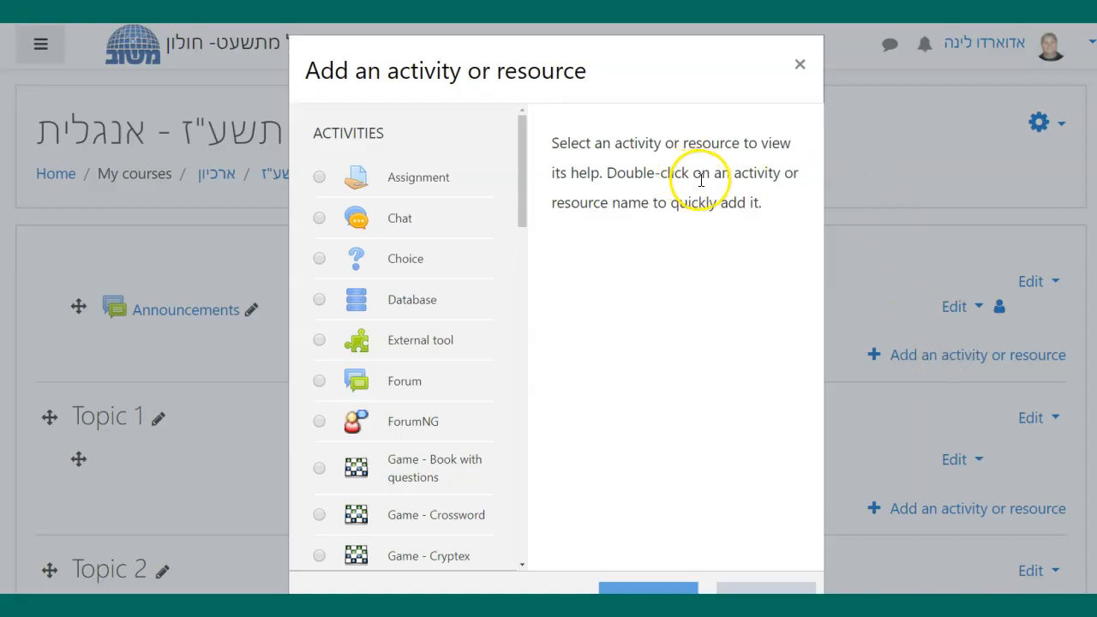
mouse_move(521, 179)
mouse_down()
mouse_move(528, 309)
mouse_move(521, 197)
mouse_up()
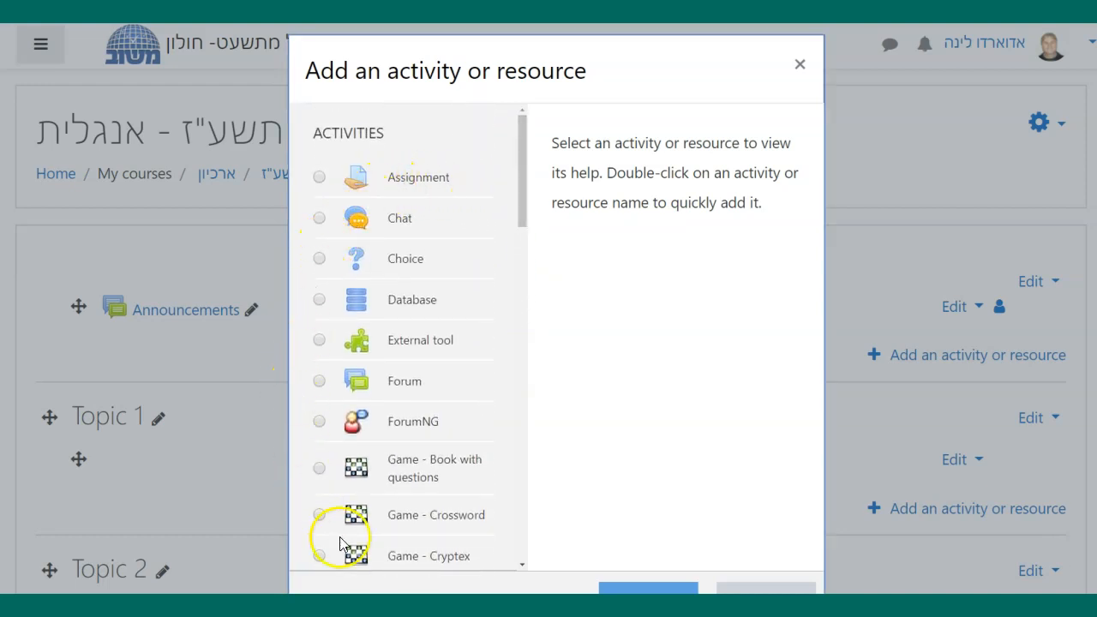
drag(521, 206, 498, 542)
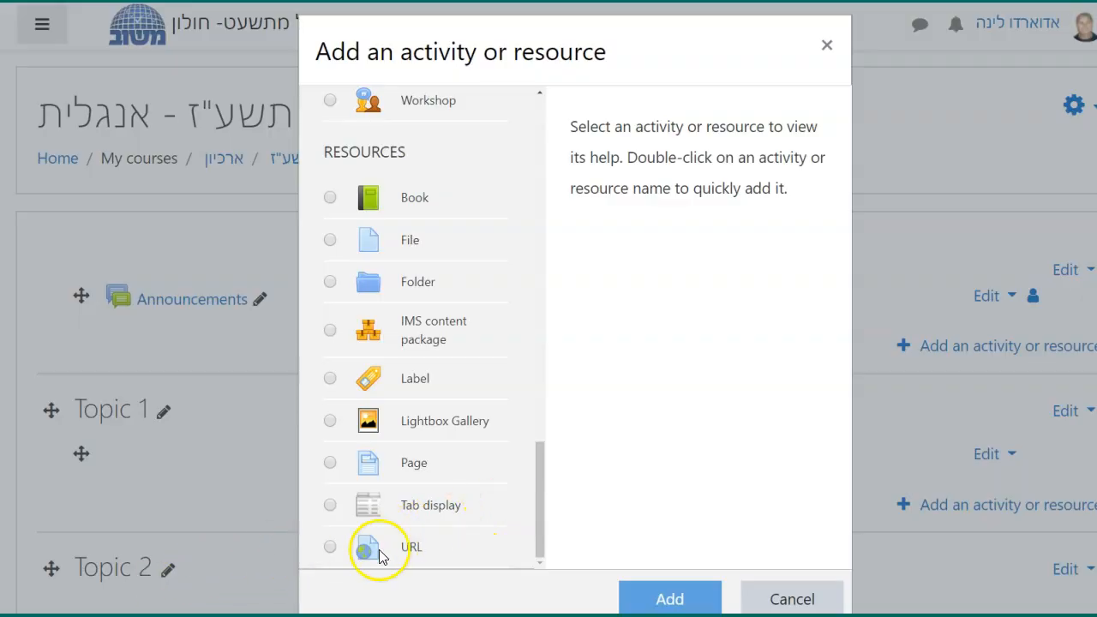
click(370, 553)
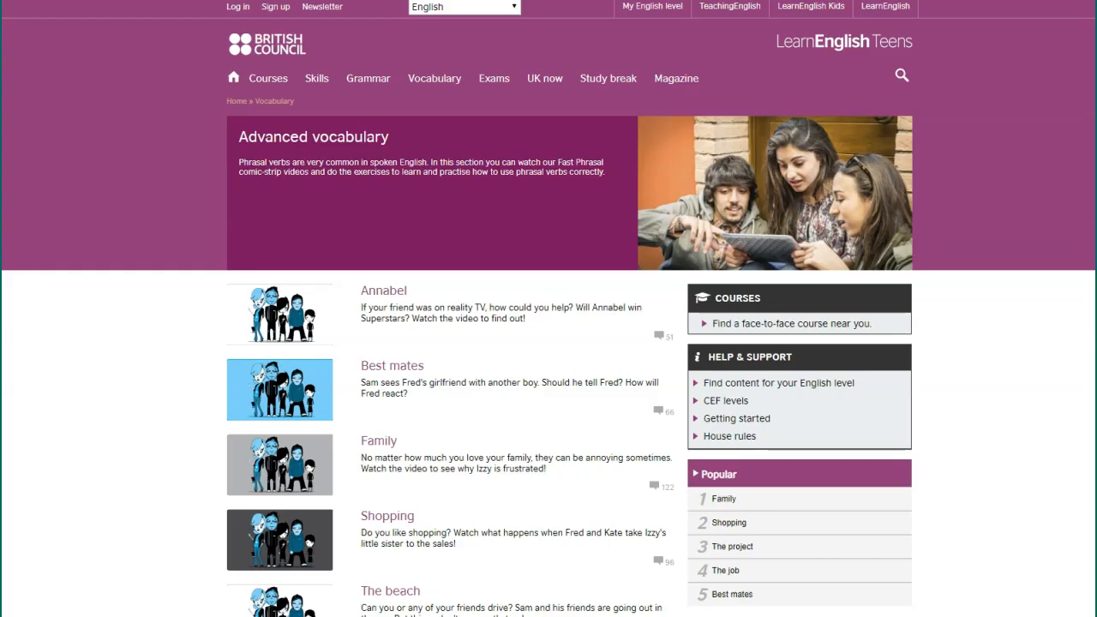
Open the Family lesson in the British Council's Advanced vocabulary list and copy its web address
click(377, 443)
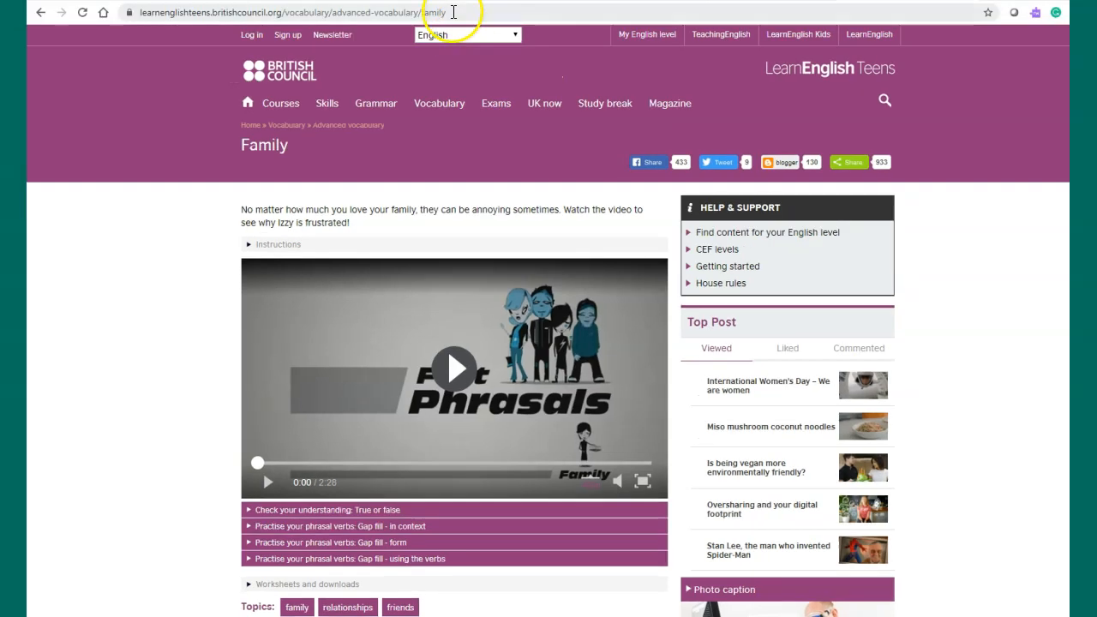
click(439, 0)
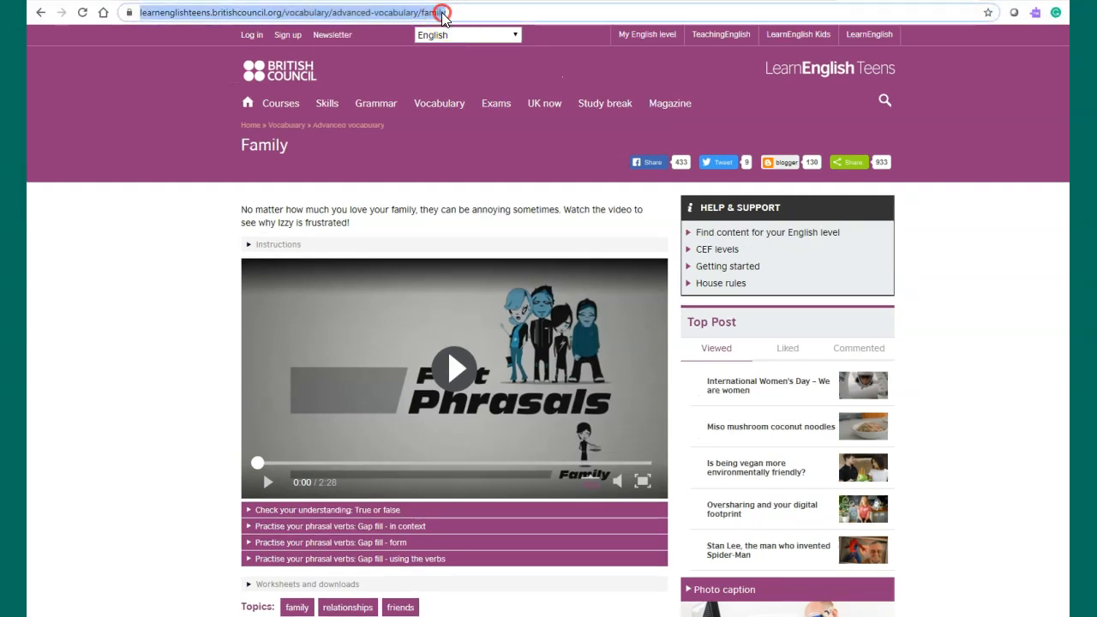
right_click(442, 15)
click(466, 76)
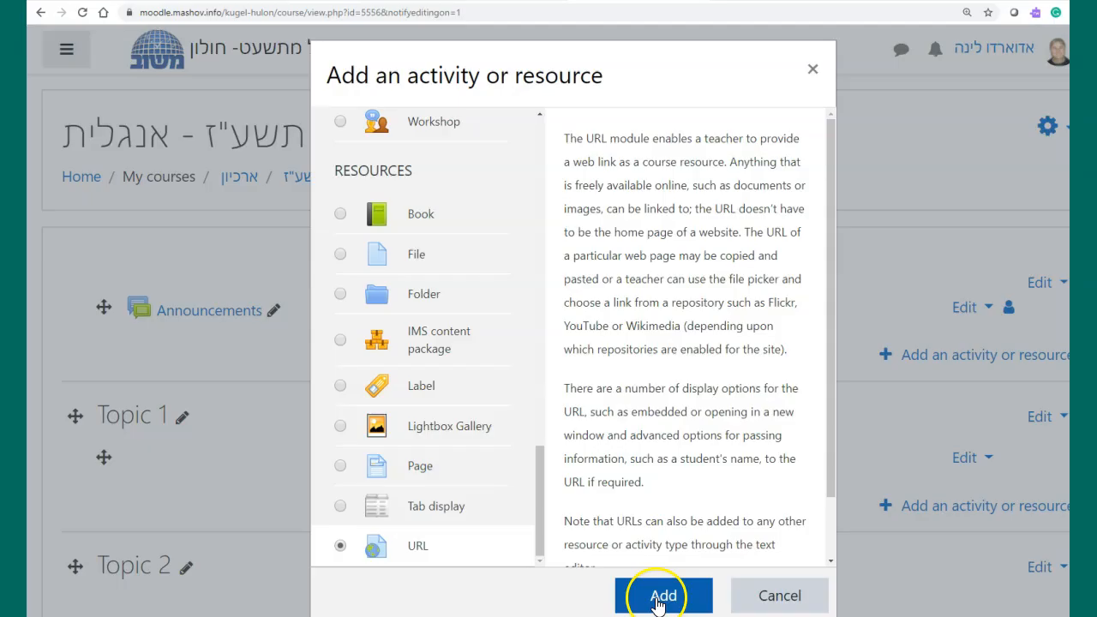
Add the URL resource with the copied Family lesson address as its external URL and the name "Family - Vocabulary"
click(659, 600)
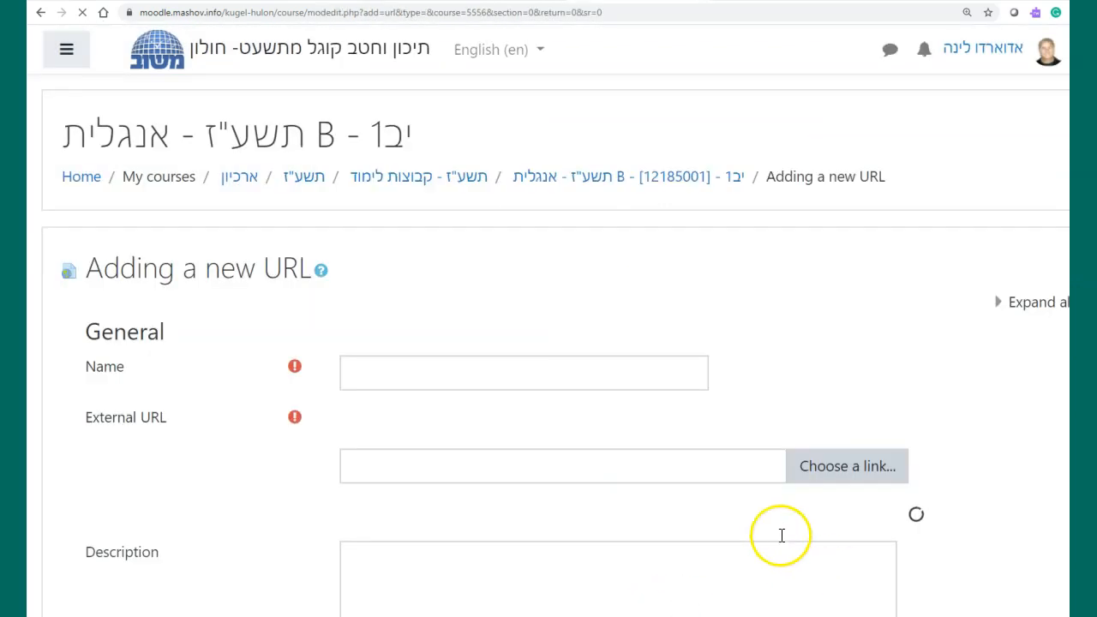
click(420, 426)
right_click(420, 426)
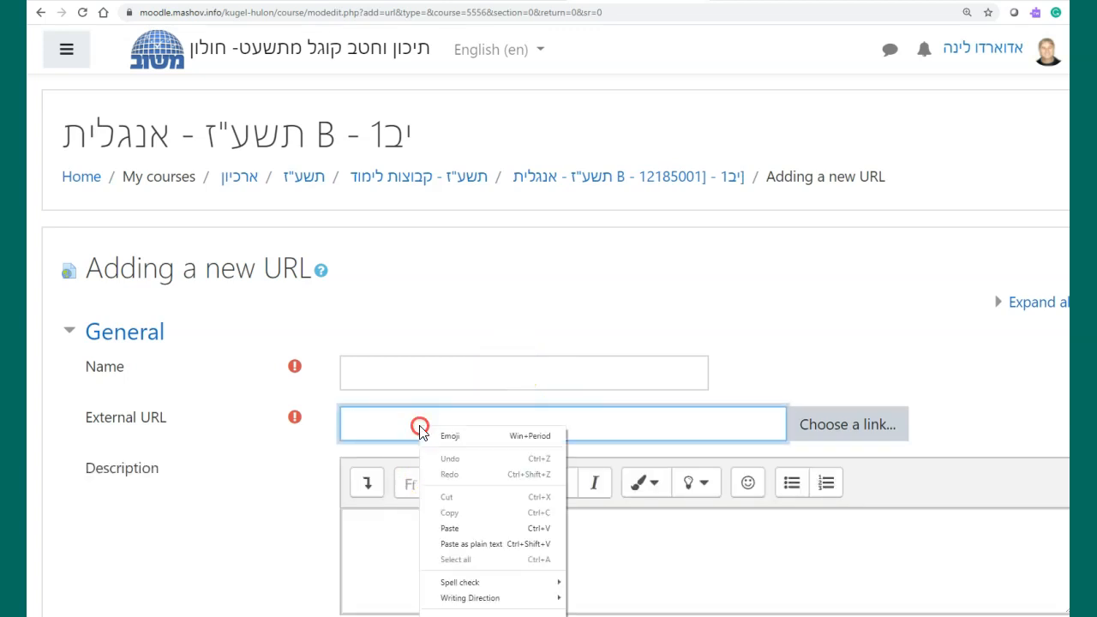
click(450, 529)
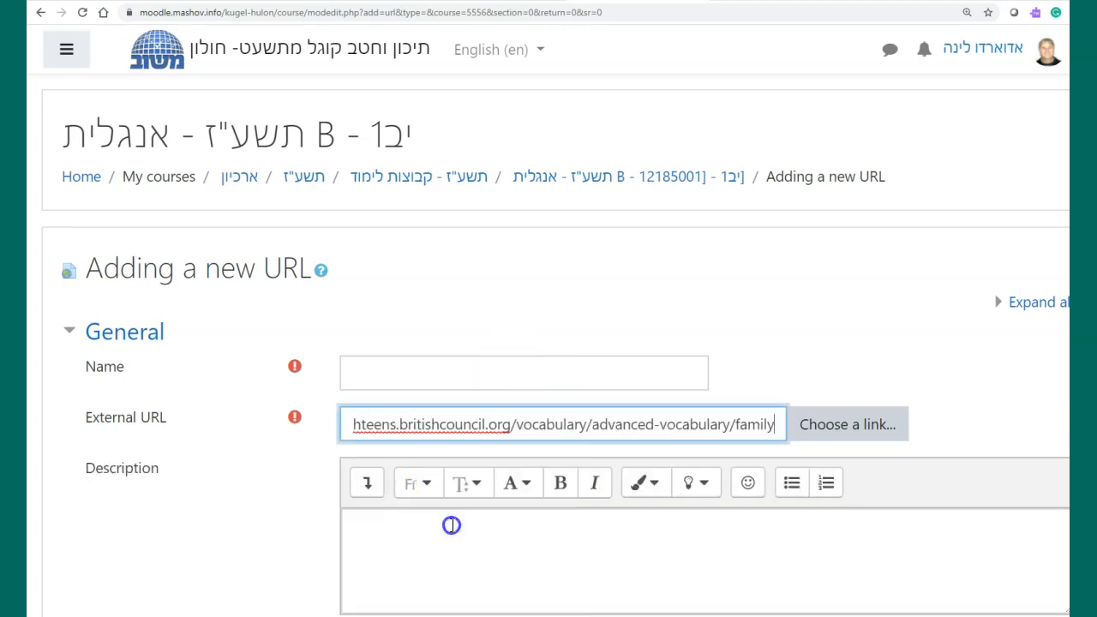
click(417, 376)
text(Family - Vo)
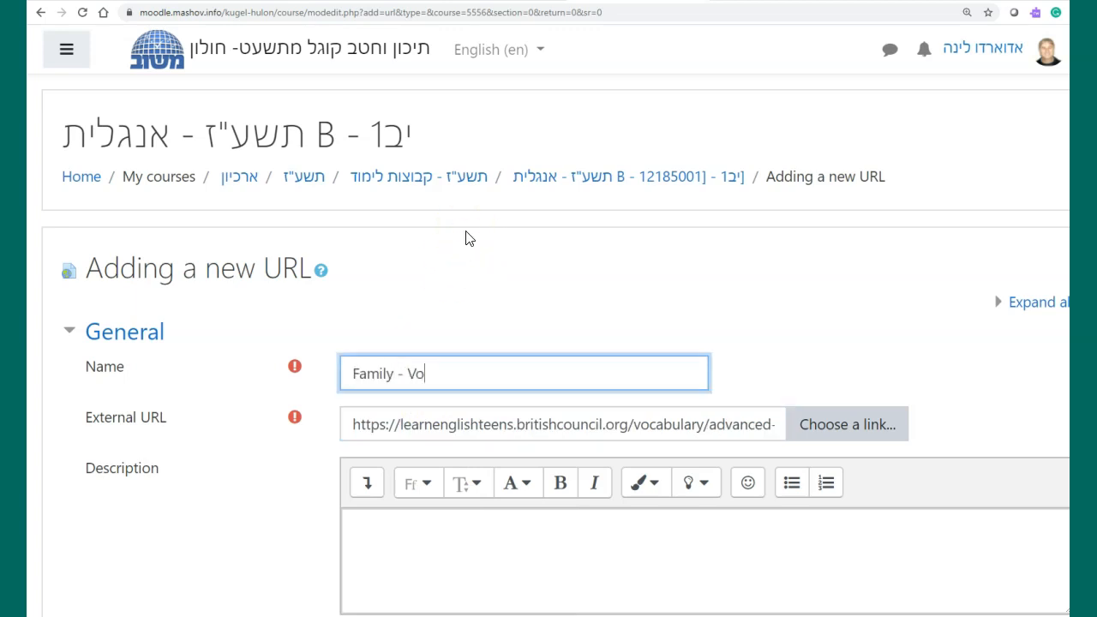
text(cabulary)
Set the link's display to In pop-up, then save it and return to the course
scroll(431, 324, down, 3)
click(432, 324)
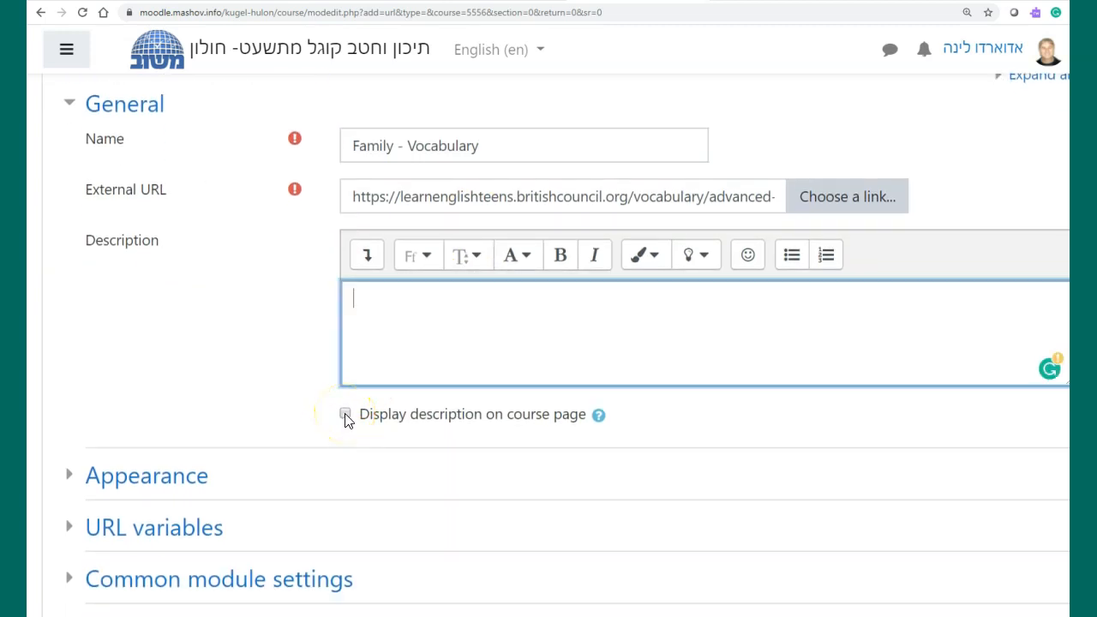
click(206, 475)
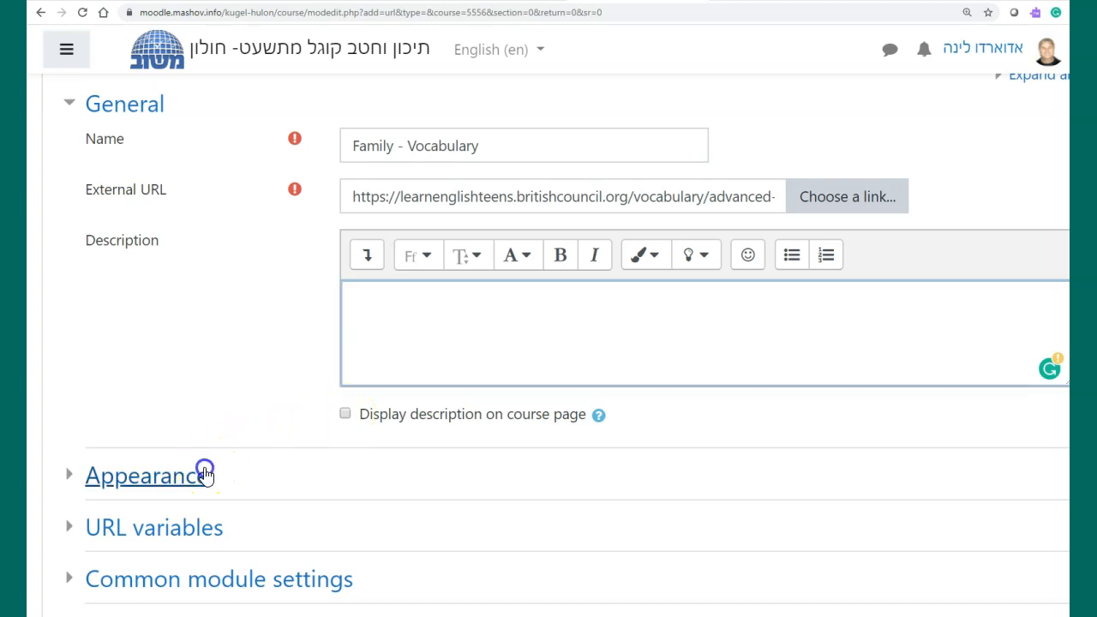
scroll(367, 483, down, 2)
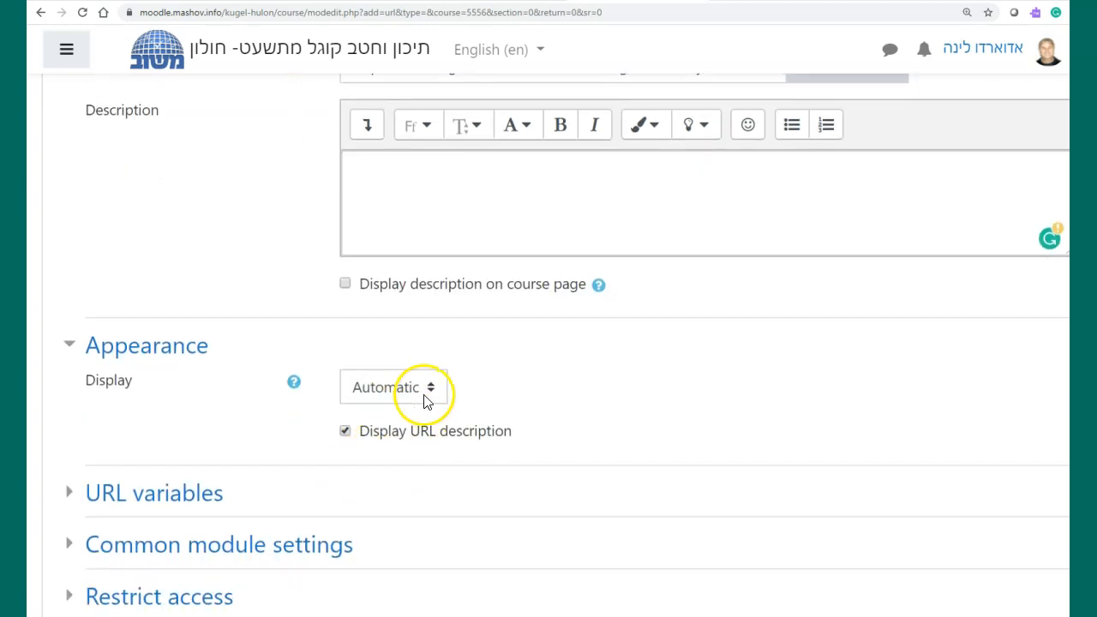
click(434, 389)
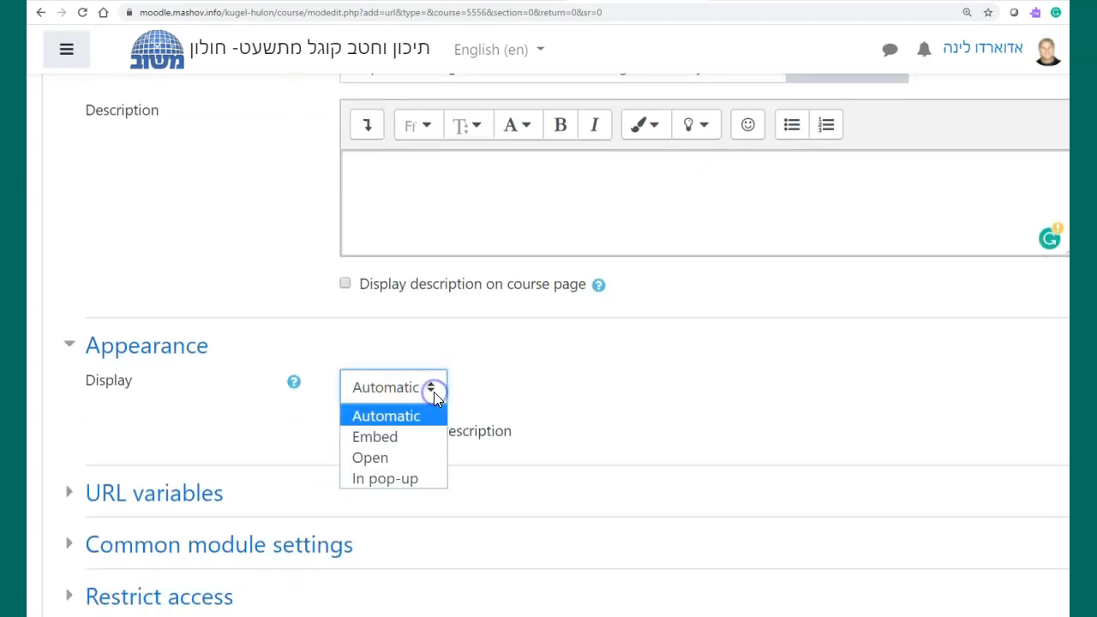
click(401, 478)
scroll(360, 478, down, 3)
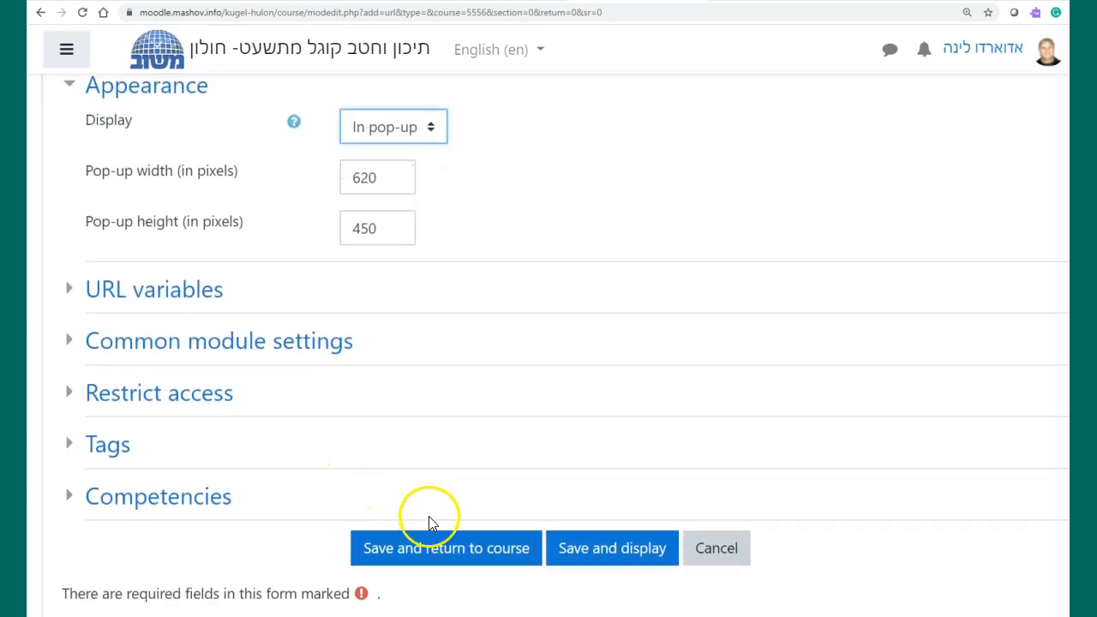
click(455, 551)
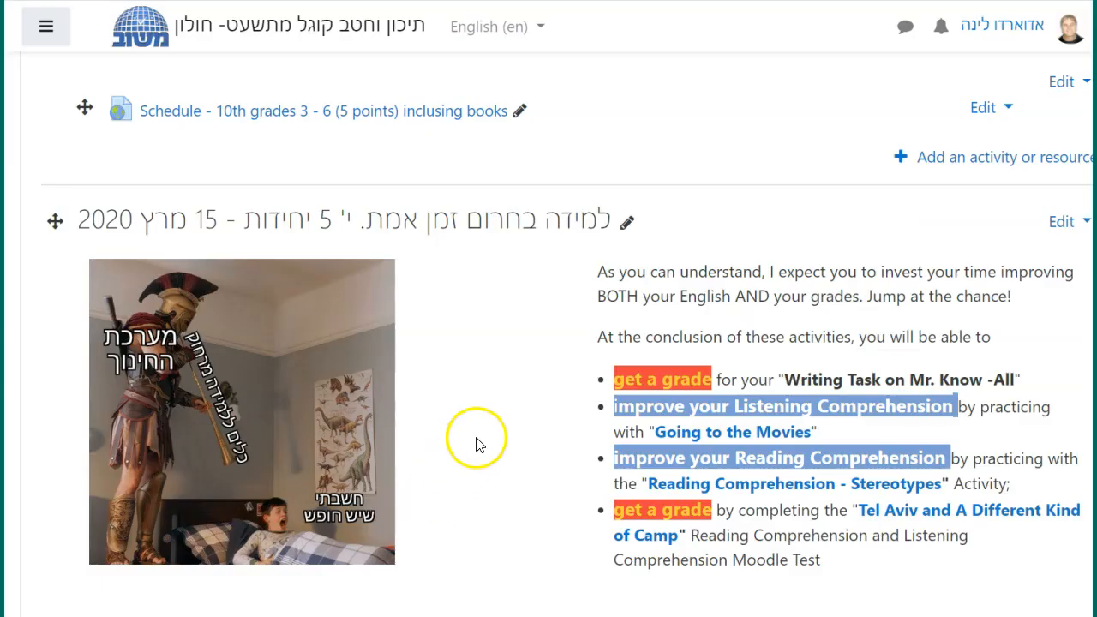
Open the Going to the Movies link from the course page, maximize its pop-up window and look through the activity
scroll(477, 440, down, 3)
scroll(478, 450, down, 1)
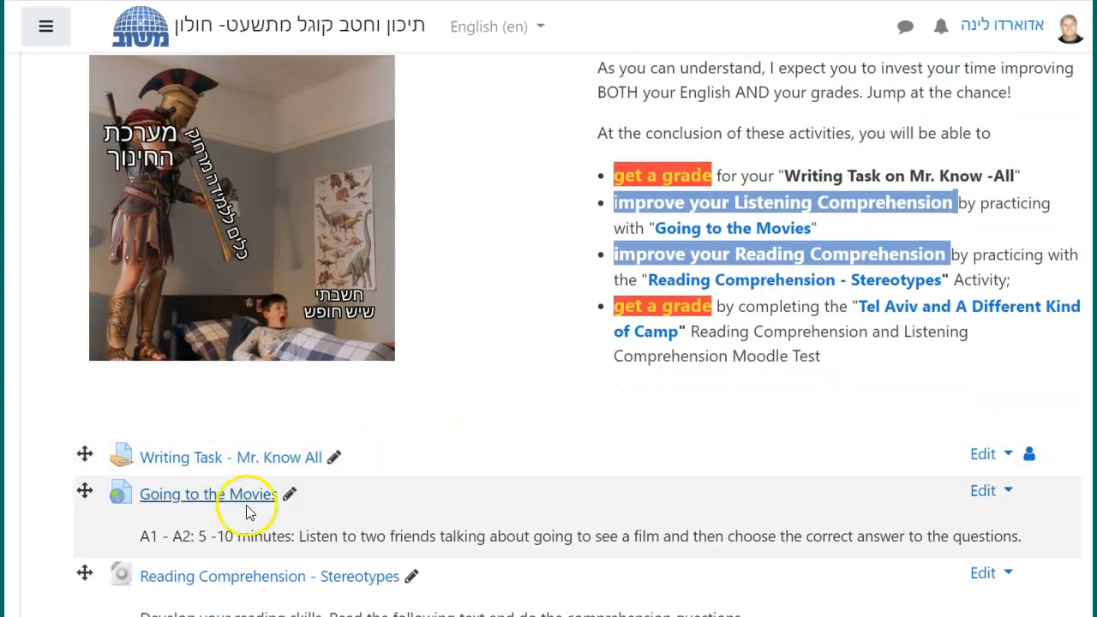
click(241, 504)
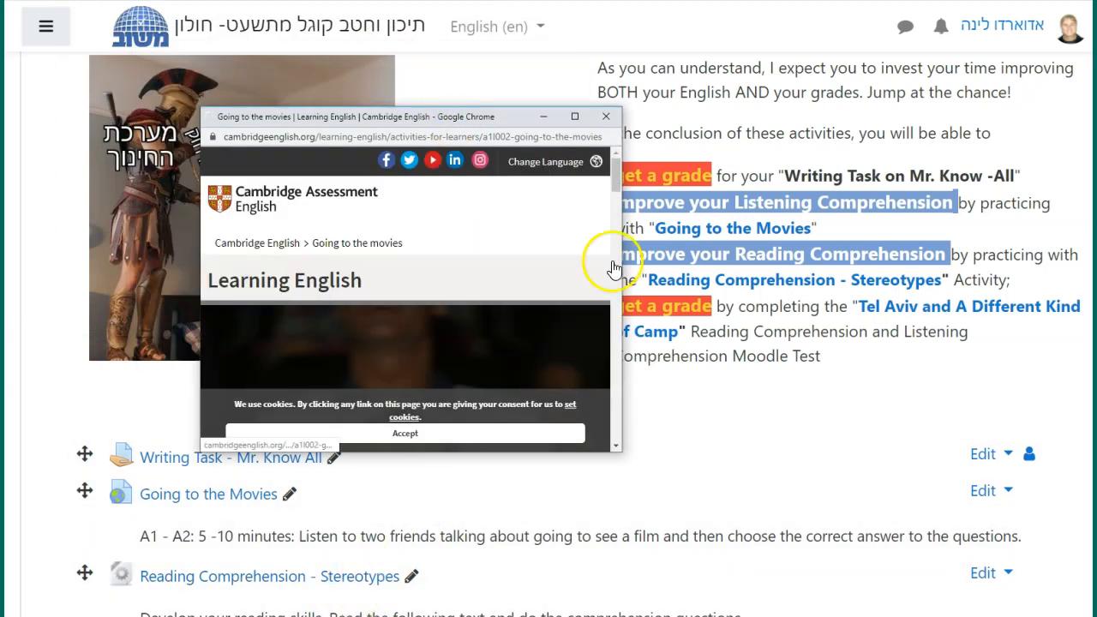
click(575, 118)
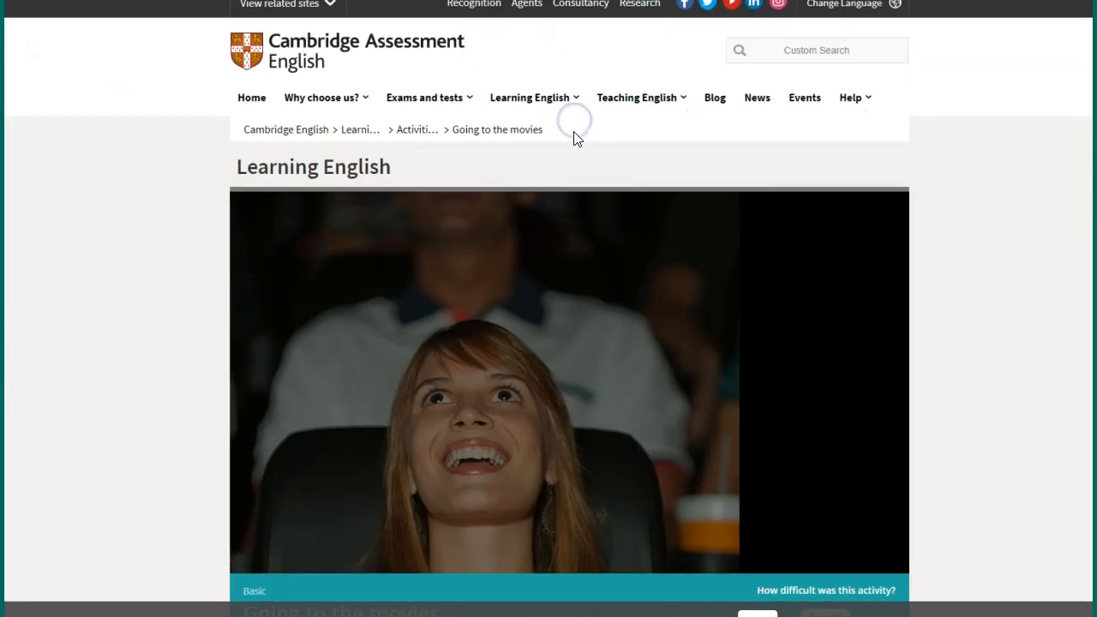
scroll(523, 317, down, 2)
scroll(521, 326, down, 5)
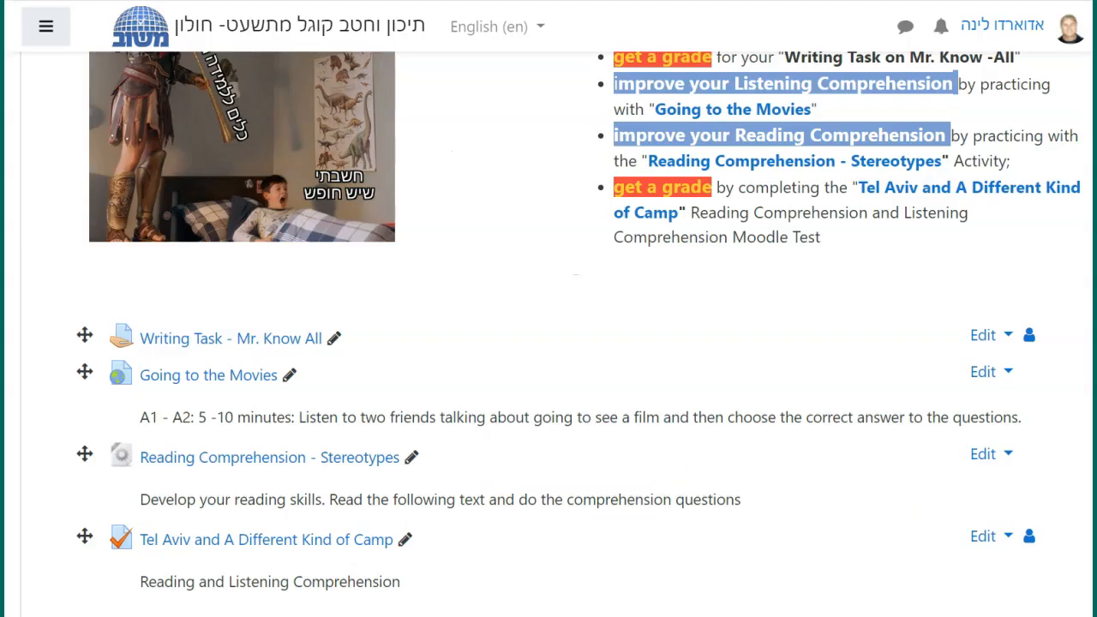
Open the Reading Comprehension - Stereotypes activity, maximize its pop-up window and read through the text down to the comprehension section
click(206, 464)
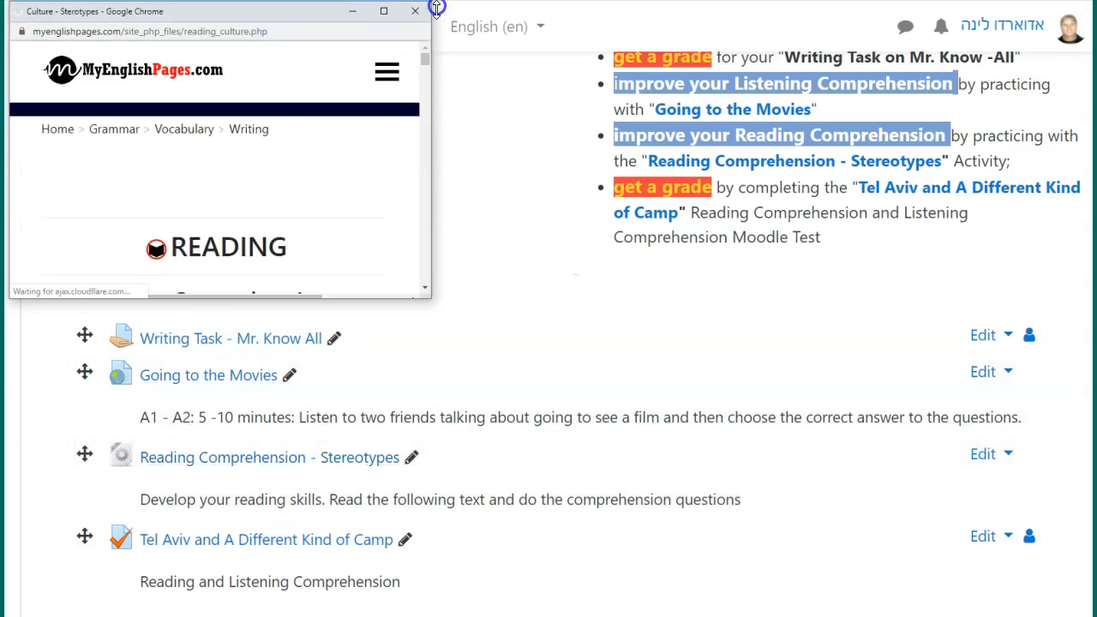
drag(337, 17, 630, 122)
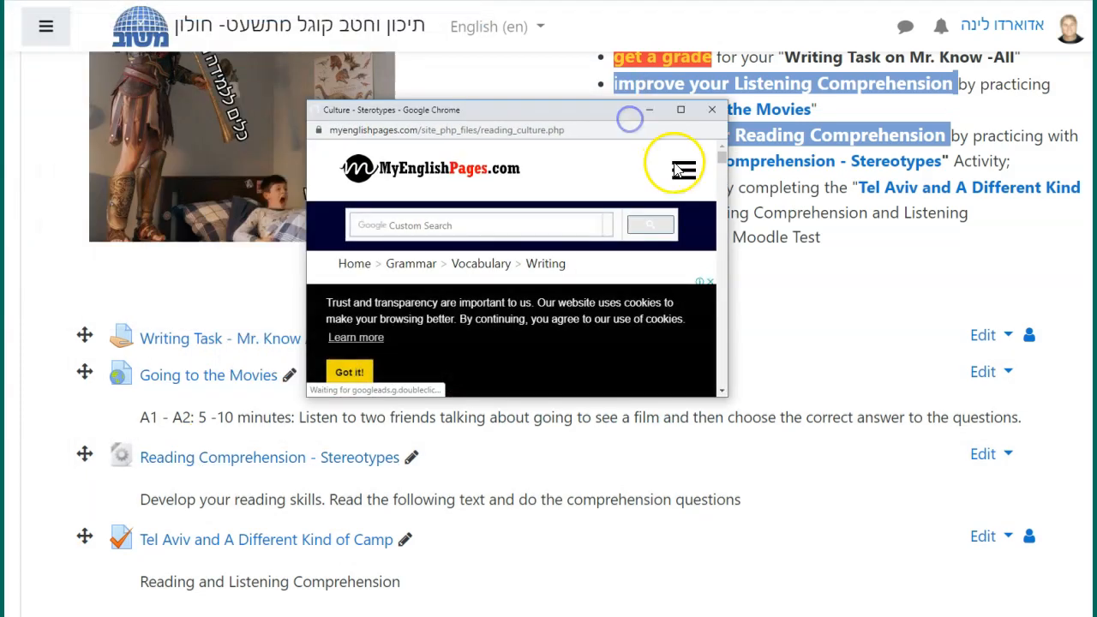
click(682, 110)
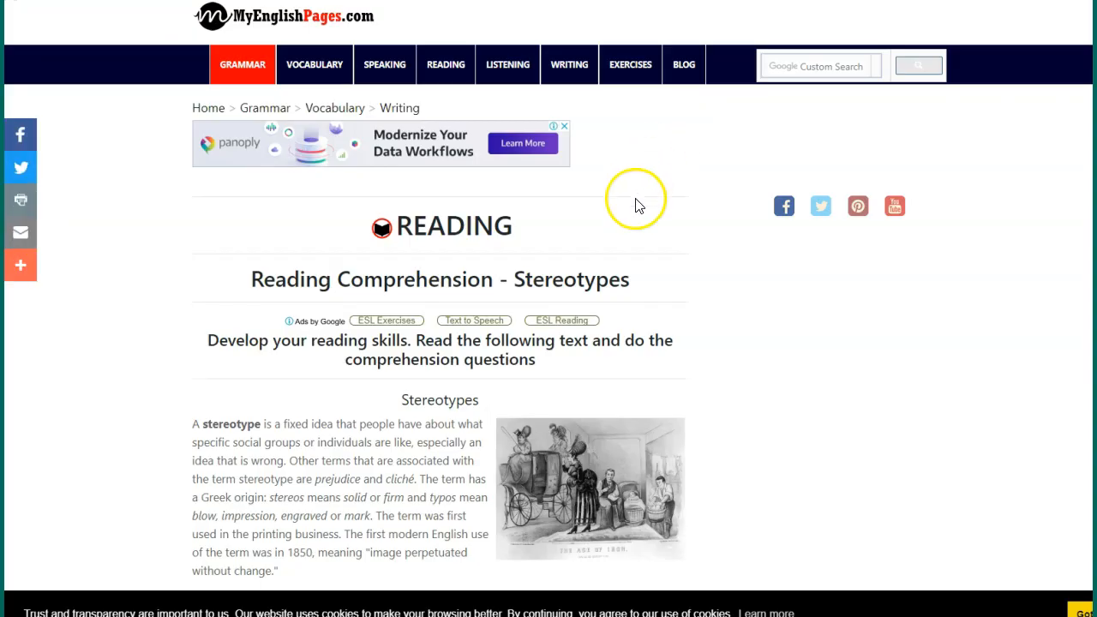
scroll(632, 280, down, 6)
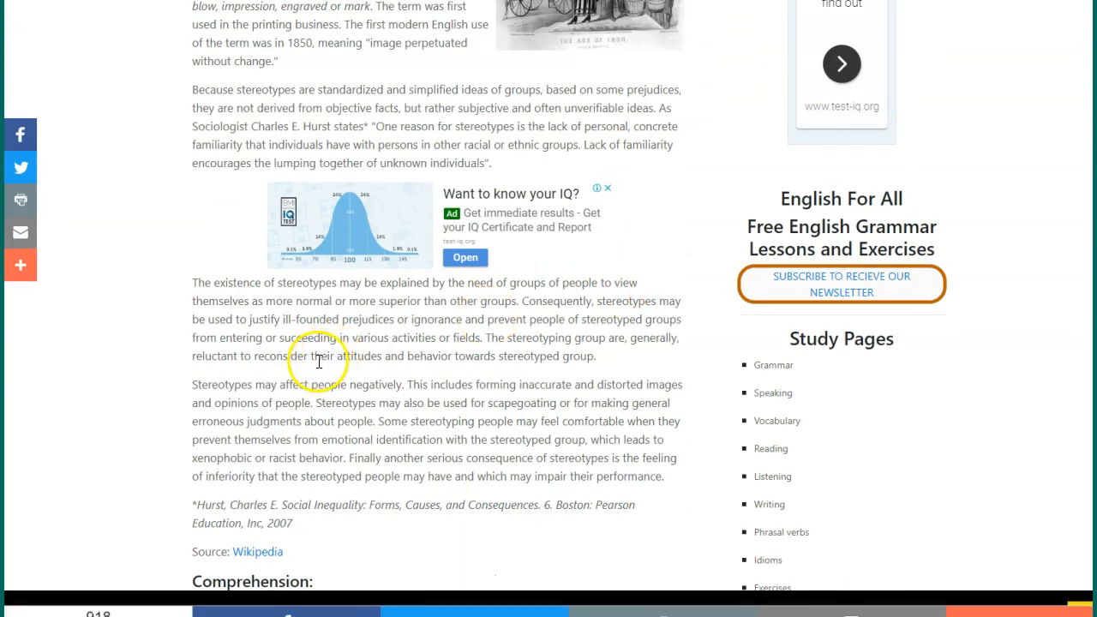
scroll(300, 373, down, 3)
scroll(81, 522, down, 2)
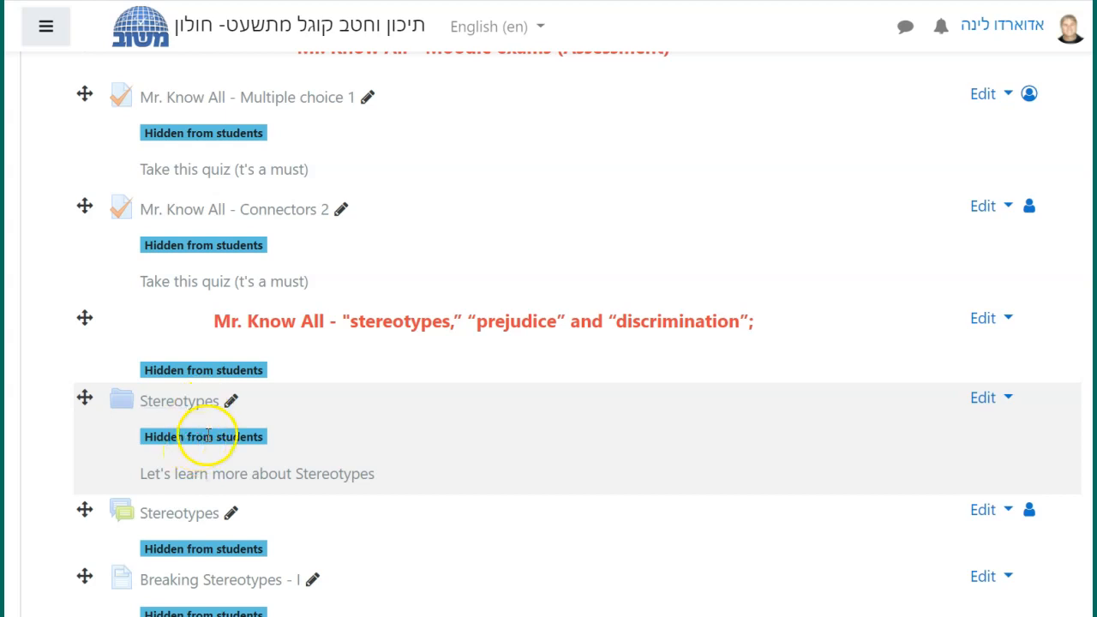
Open the Breaking Stereotypes - I page and examine its embedded video, keywords, task instructions and Man/Woman table
scroll(146, 380, down, 3)
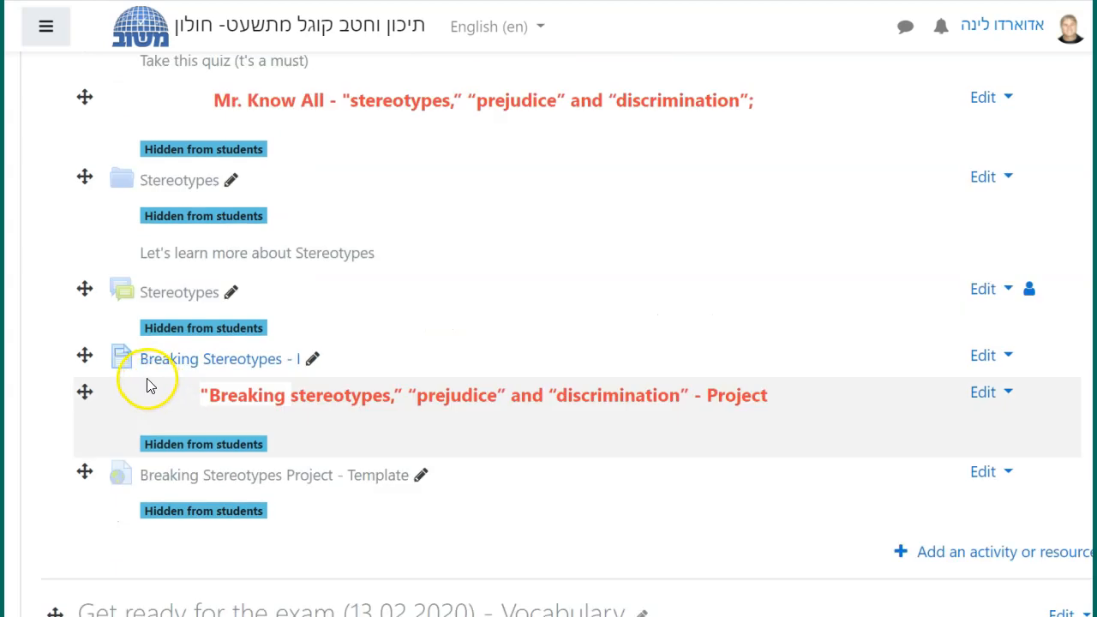
click(192, 375)
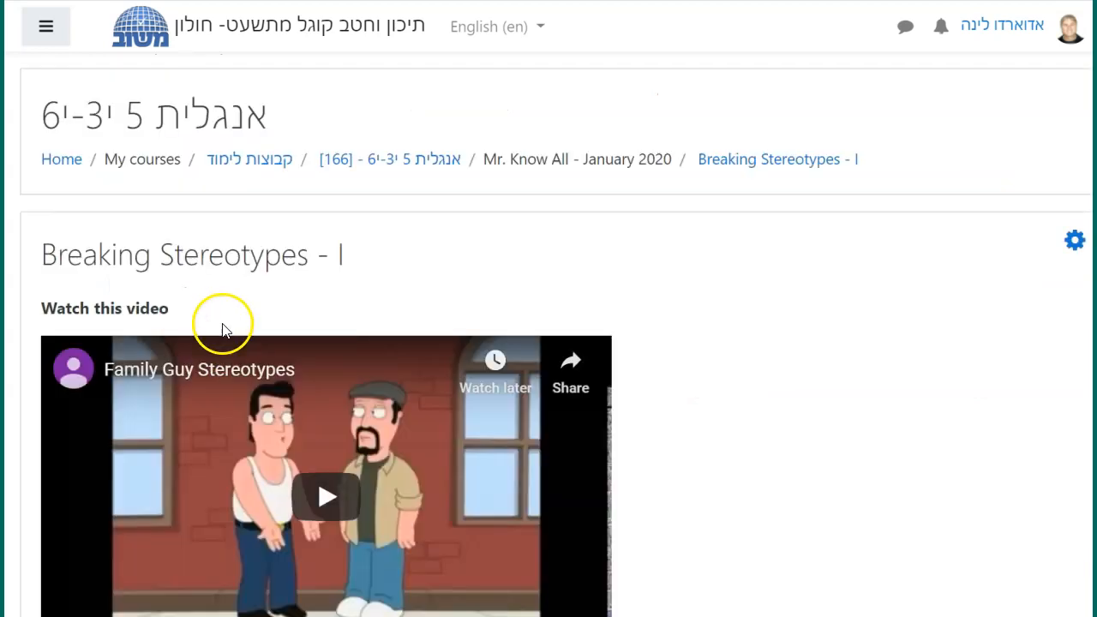
scroll(223, 335, down, 2)
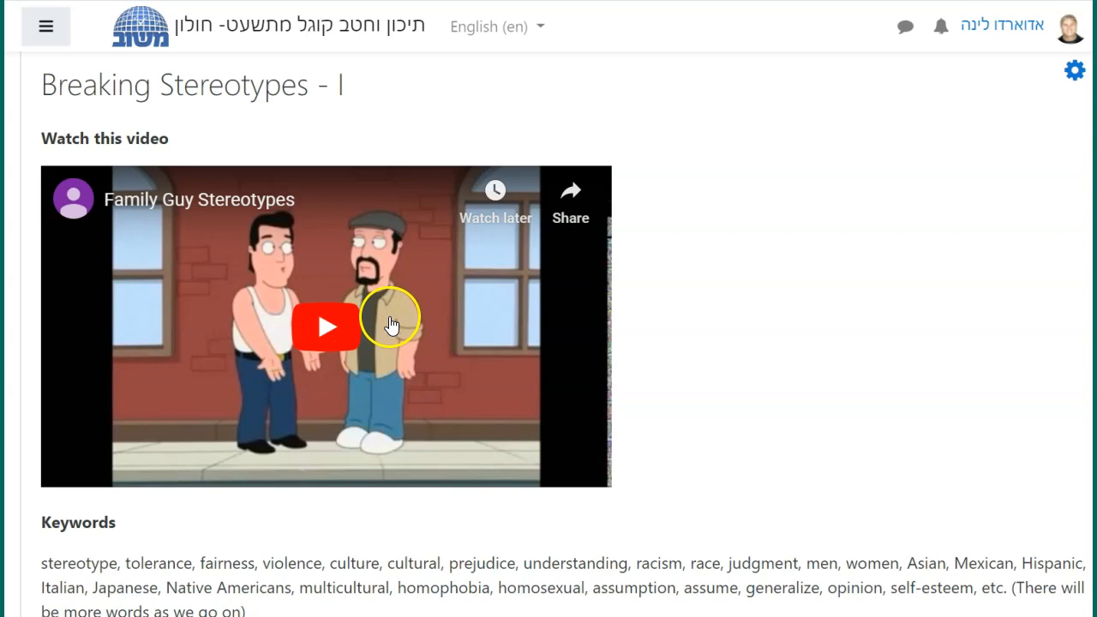
scroll(378, 335, down, 2)
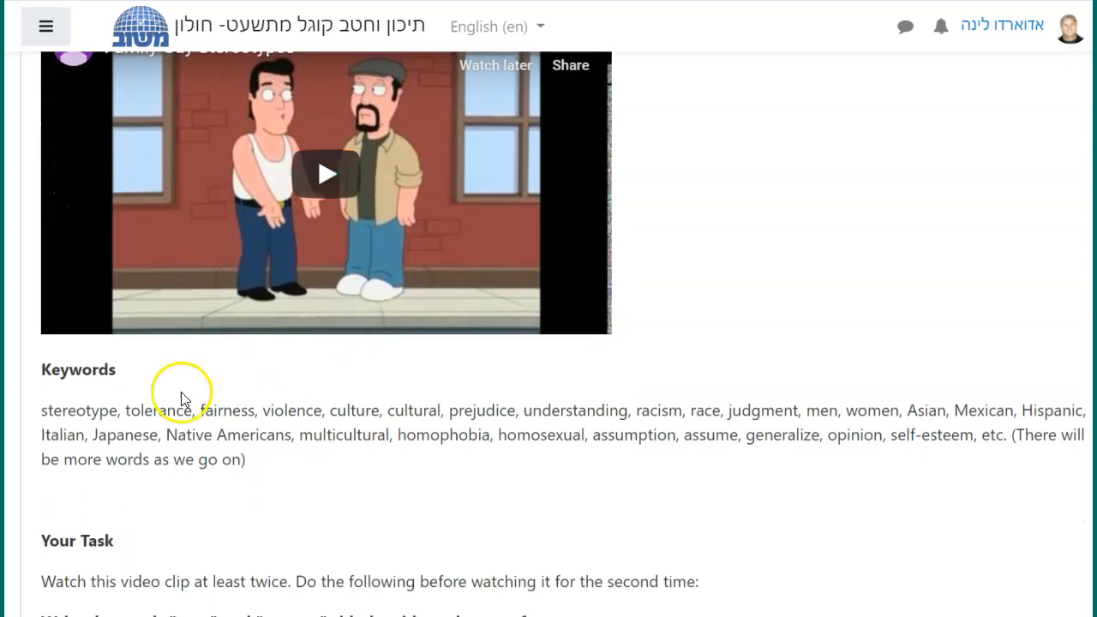
scroll(183, 401, down, 1)
scroll(183, 401, down, 3)
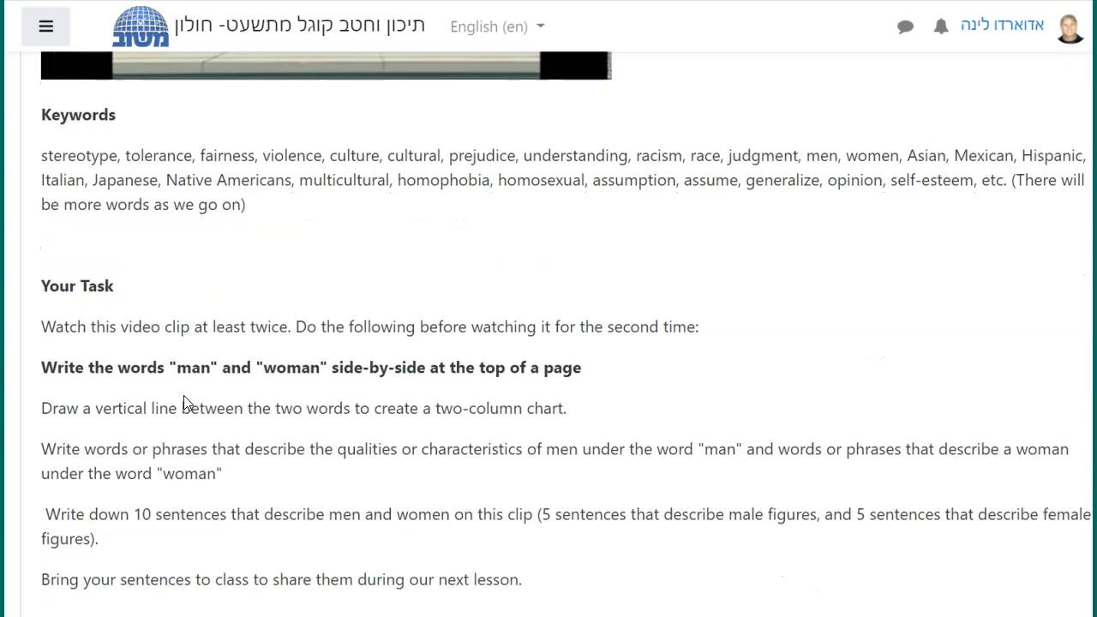
scroll(184, 401, down, 1)
scroll(183, 401, down, 2)
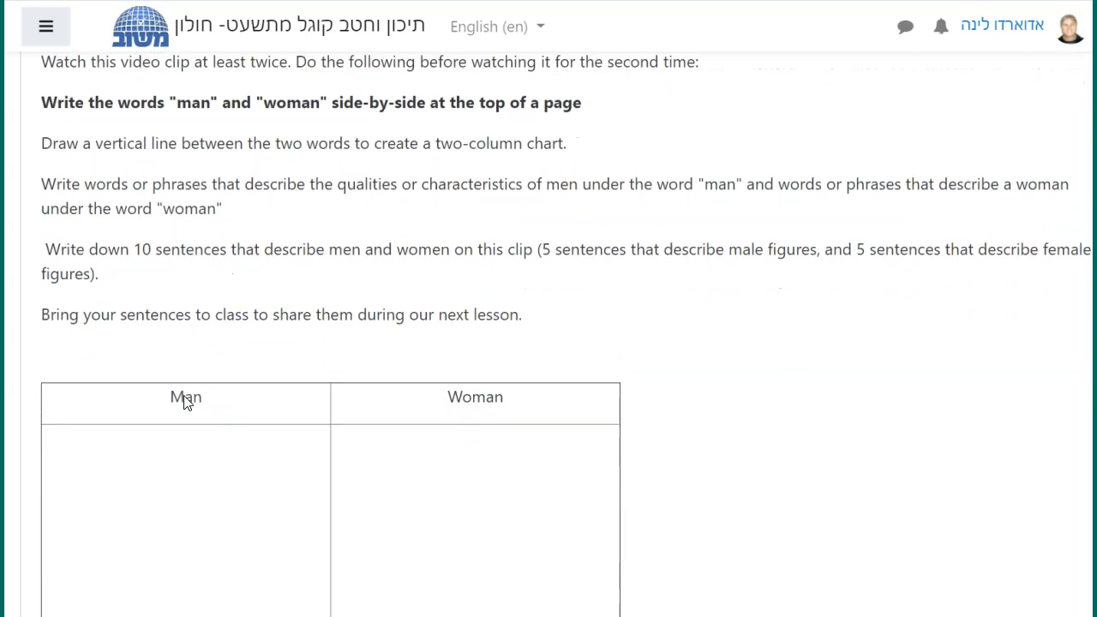
scroll(196, 402, down, 1)
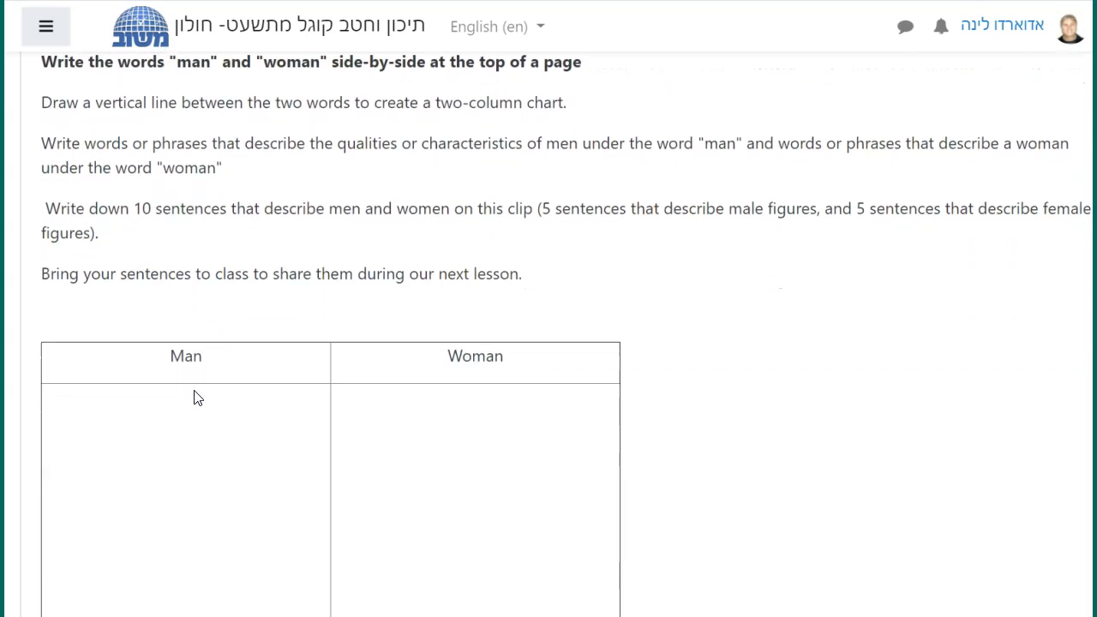
scroll(197, 398, down, 1)
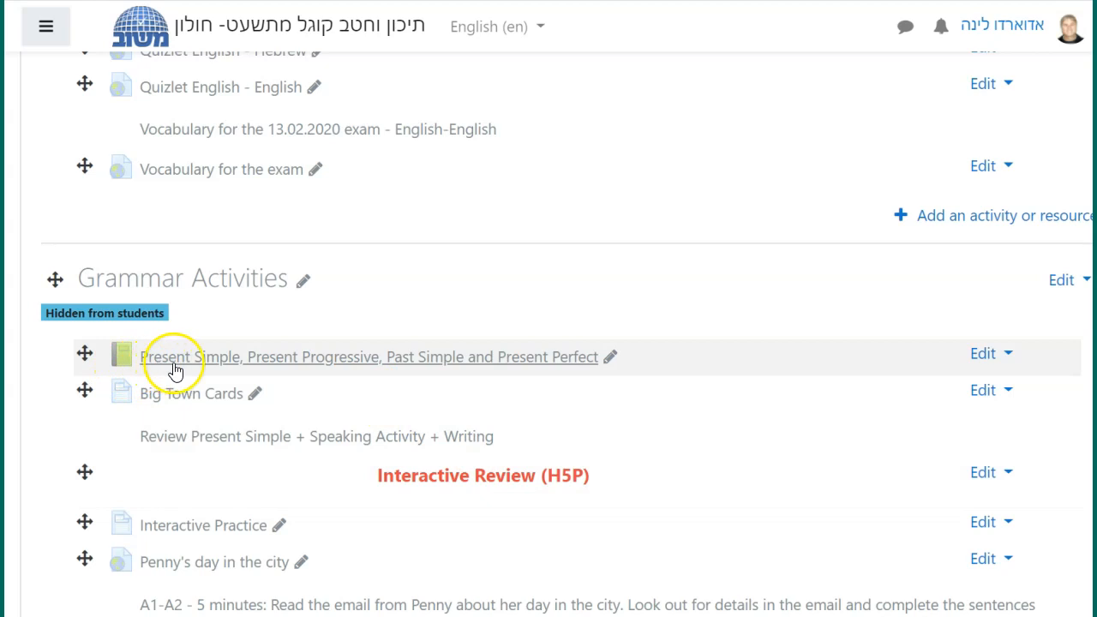
Open the Present Simple, Present Progressive, Past Simple and Present Perfect book and examine its first chapter and table of contents
click(176, 367)
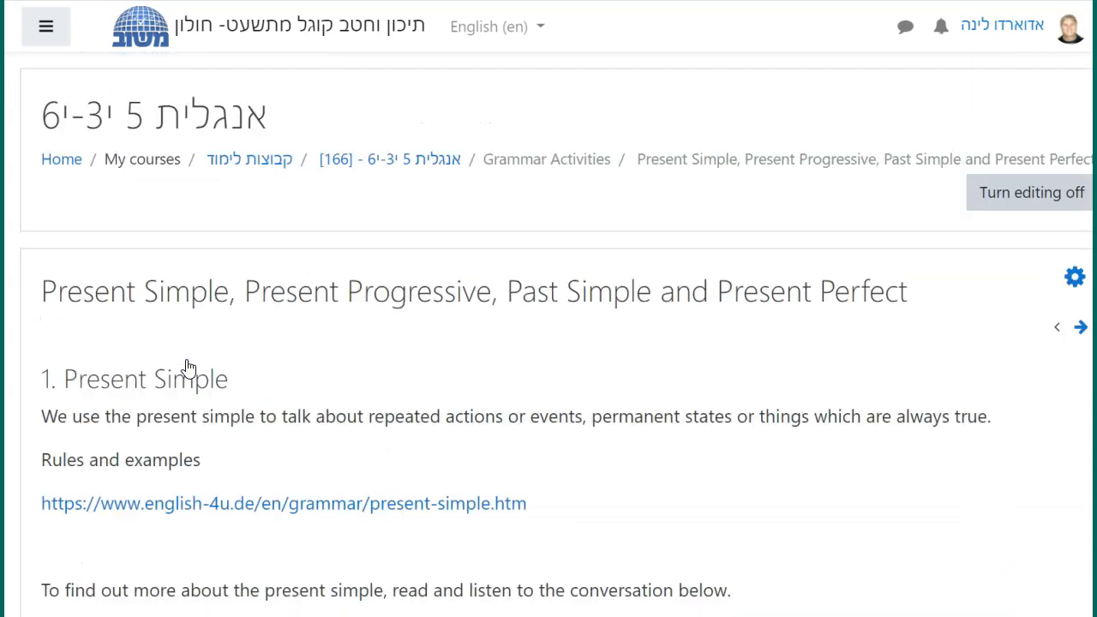
scroll(189, 367, down, 2)
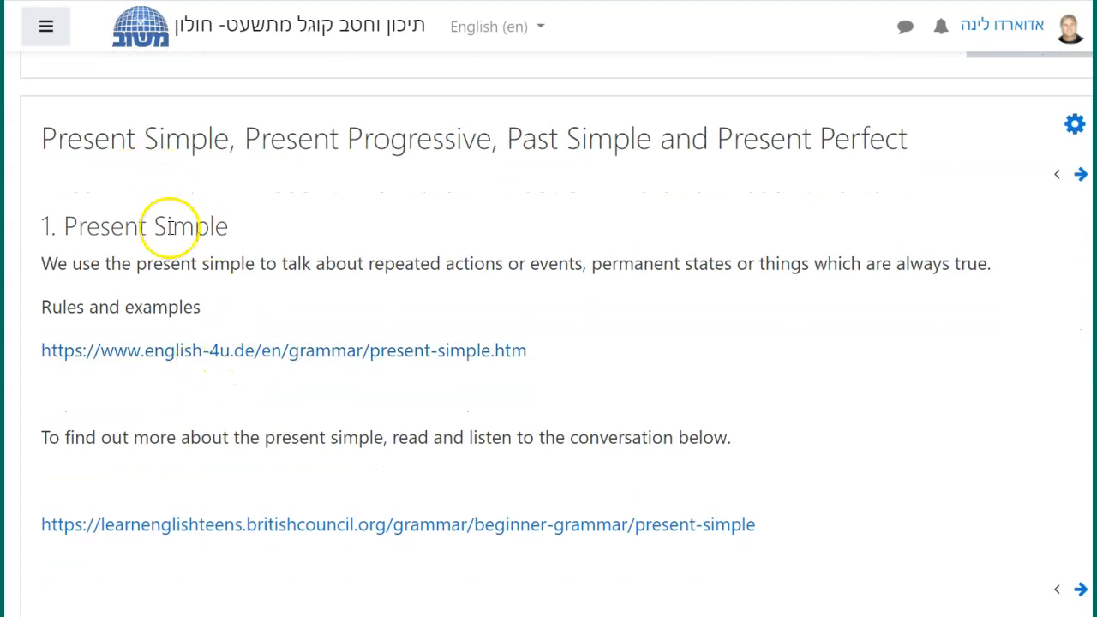
scroll(129, 373, down, 4)
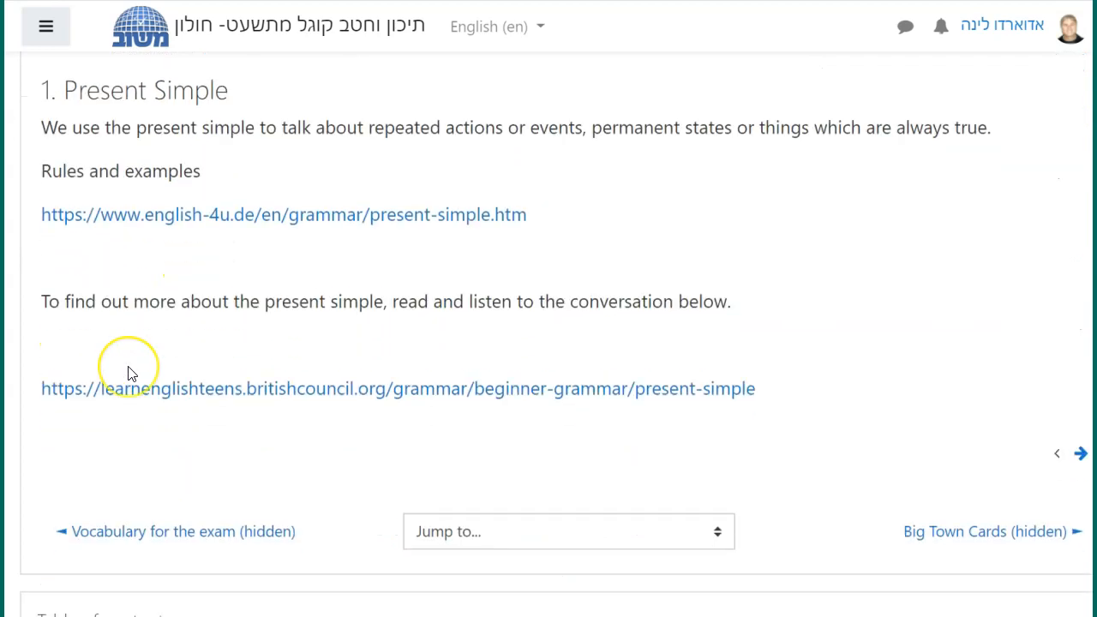
scroll(129, 412, down, 1)
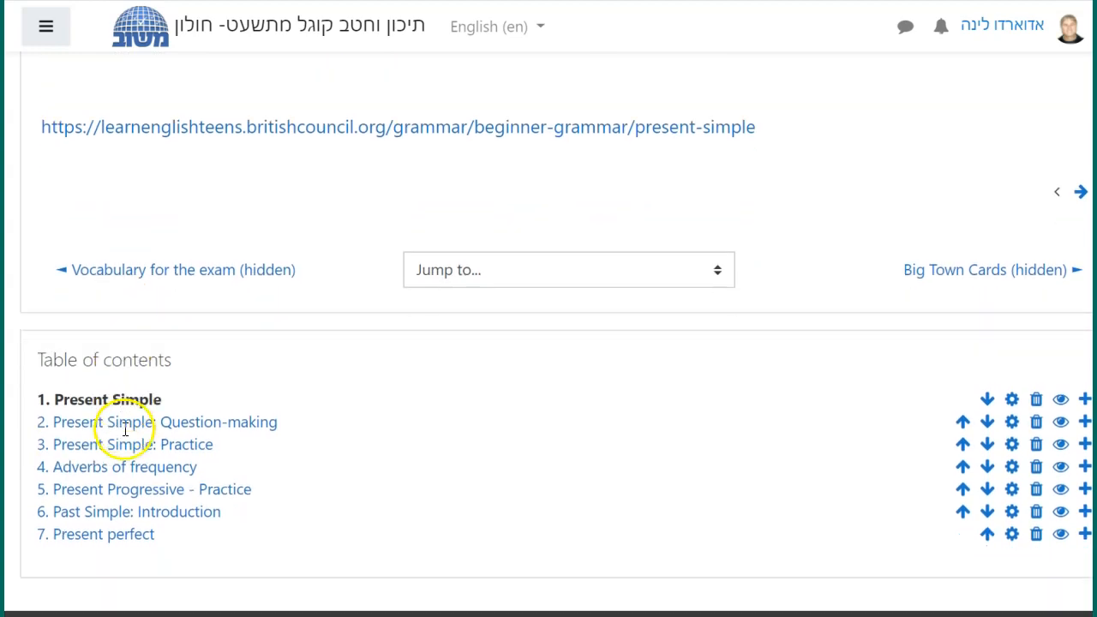